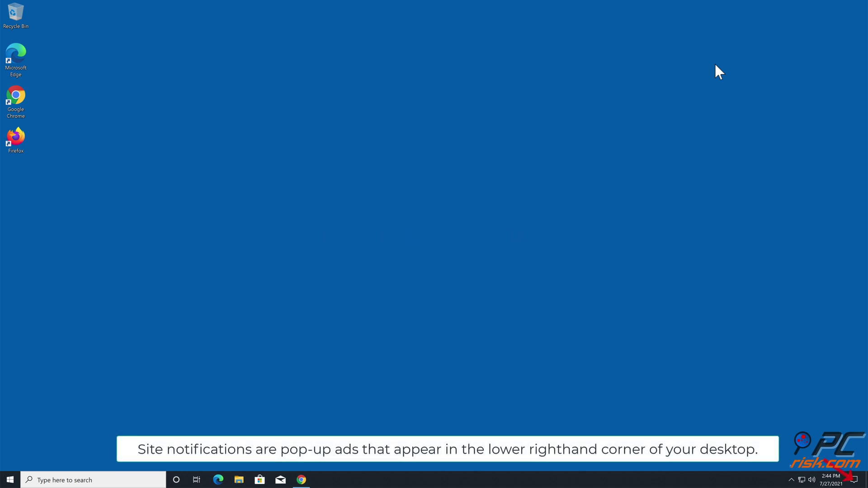
# Bring Chrome back and allow dollarsurvey.live to show notifications
pyautogui.click(301, 480)
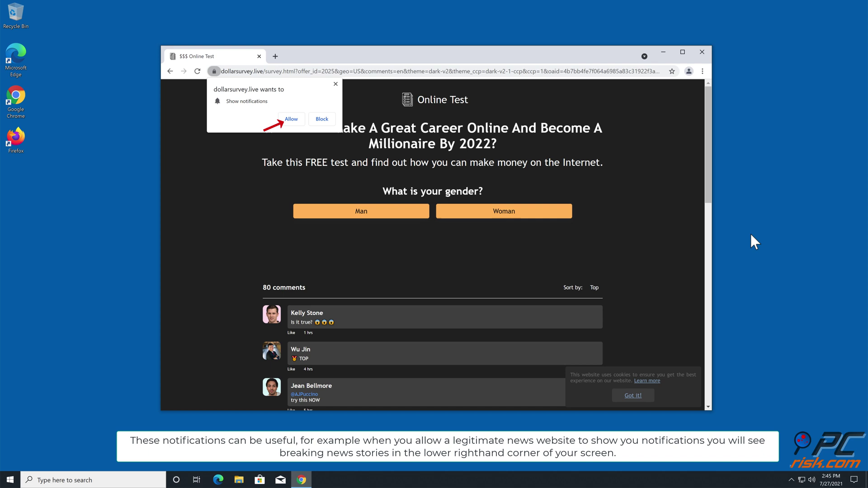
pyautogui.click(294, 119)
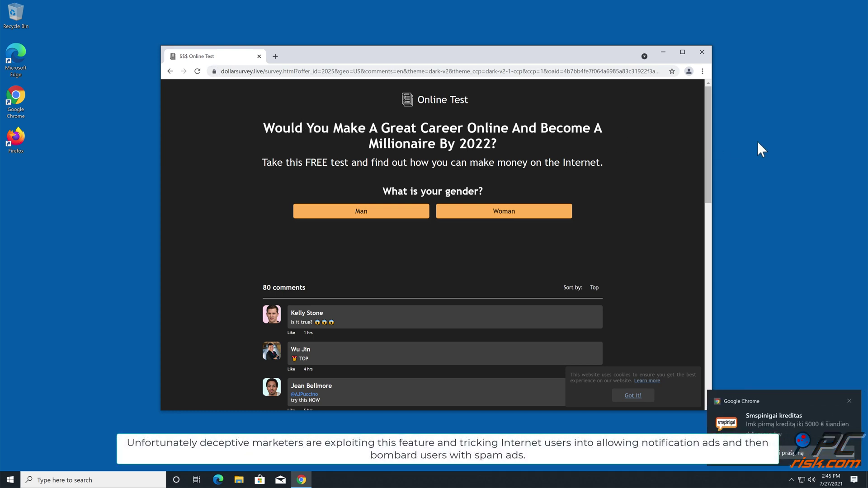
# Close the Chrome window and dismiss the spam notification toast
pyautogui.click(703, 53)
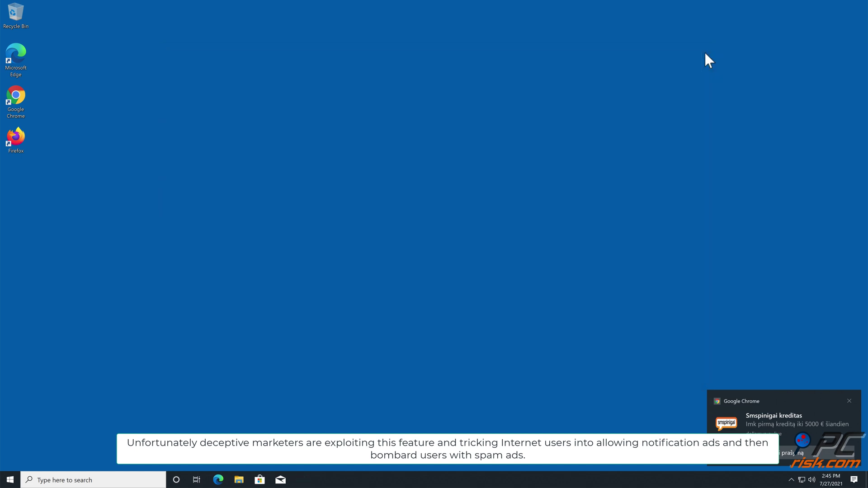
pyautogui.click(849, 401)
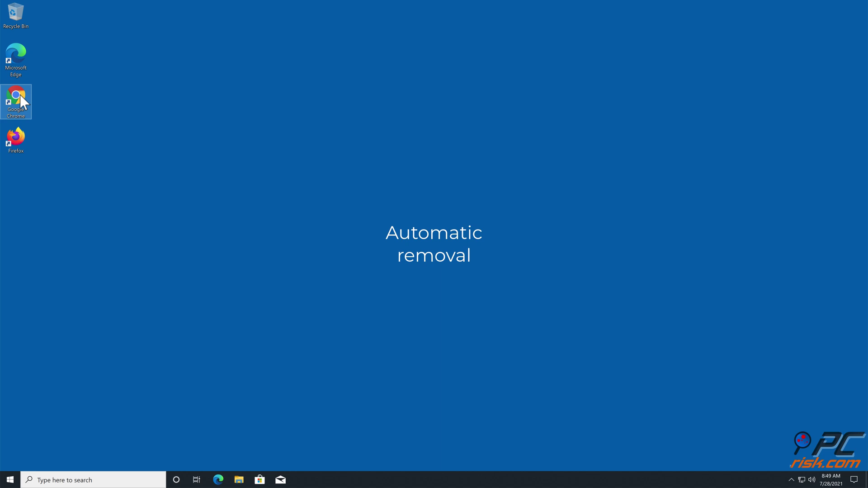
pyautogui.doubleClick(16, 97)
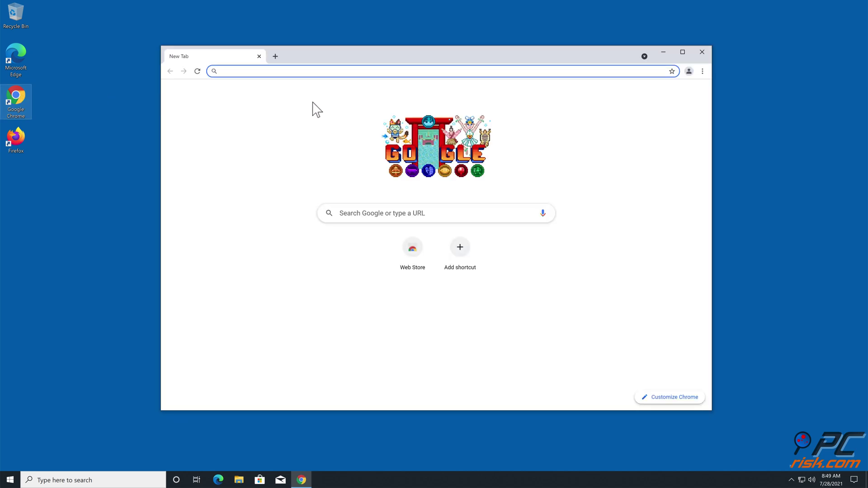
pyautogui.write('www.combocl')
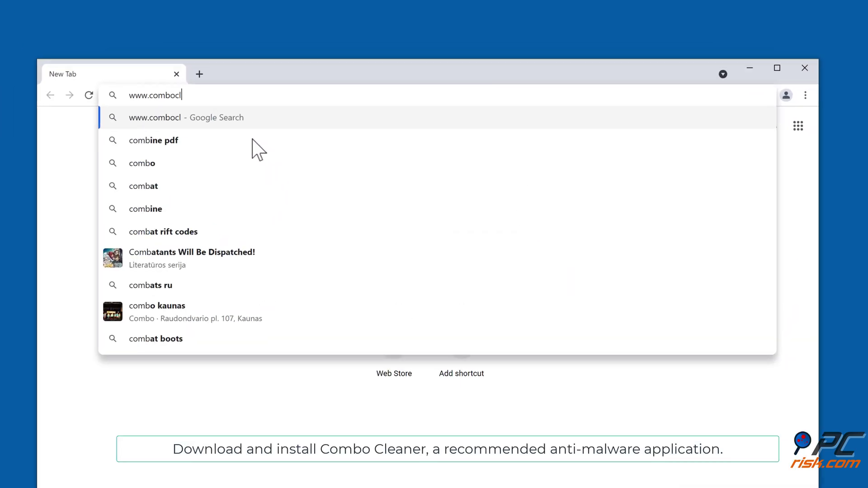
pyautogui.write('eaner.com')
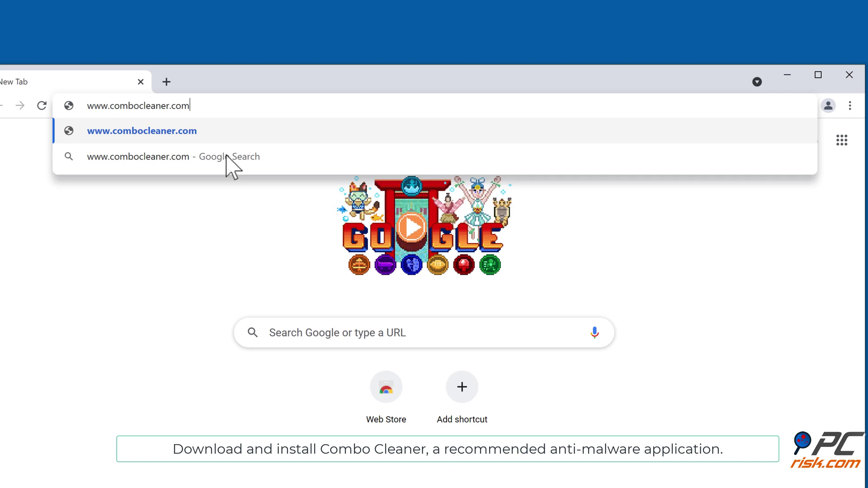
pyautogui.press('Return')
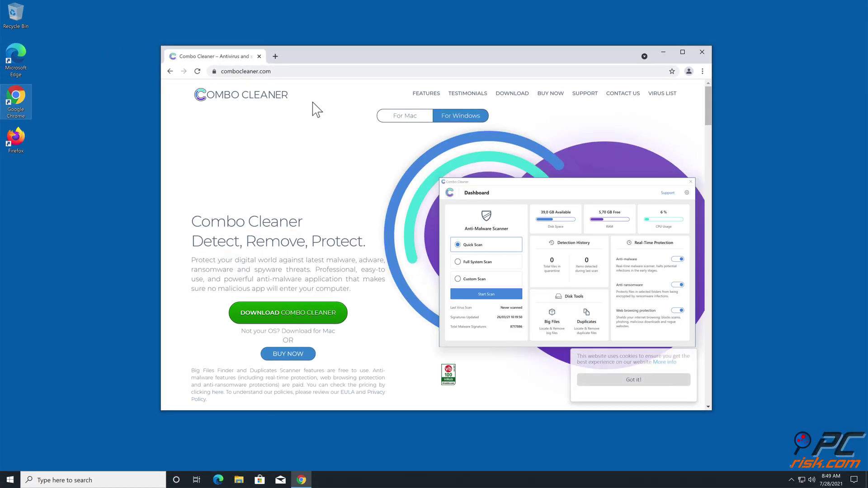
pyautogui.click(289, 310)
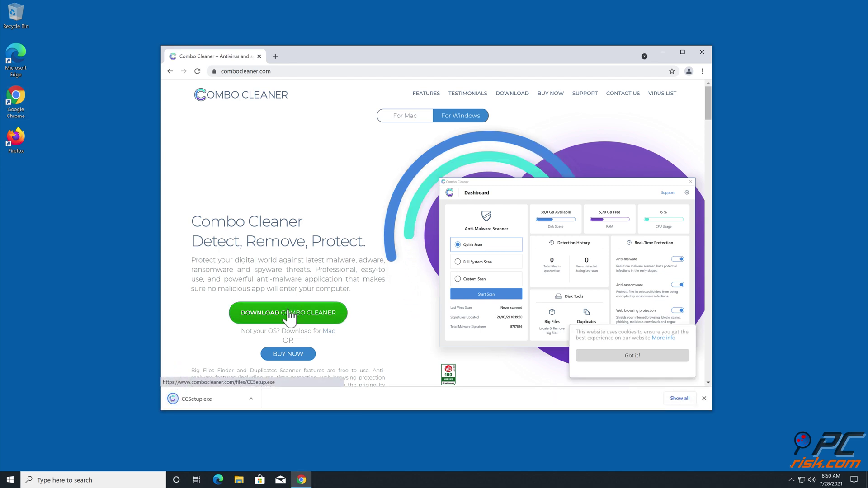
pyautogui.click(217, 402)
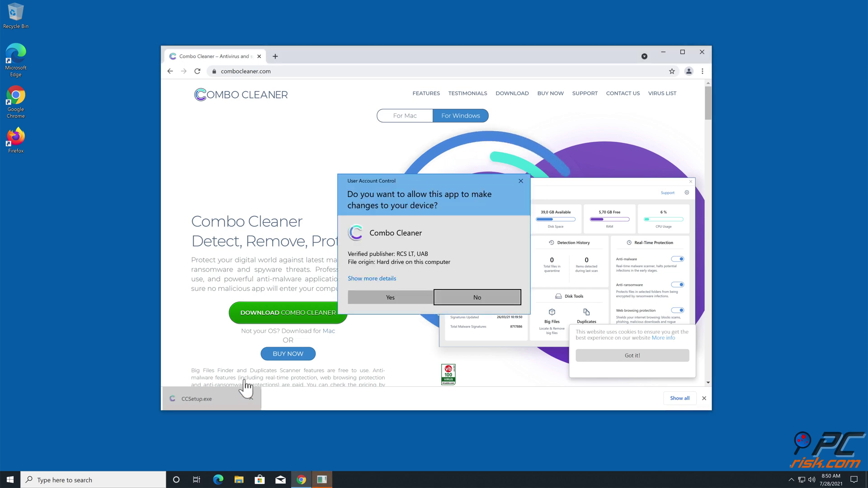
# Approve the installer and install Combo Cleaner to C:\Program Files (x86)\Combo Cleaner\
pyautogui.click(373, 297)
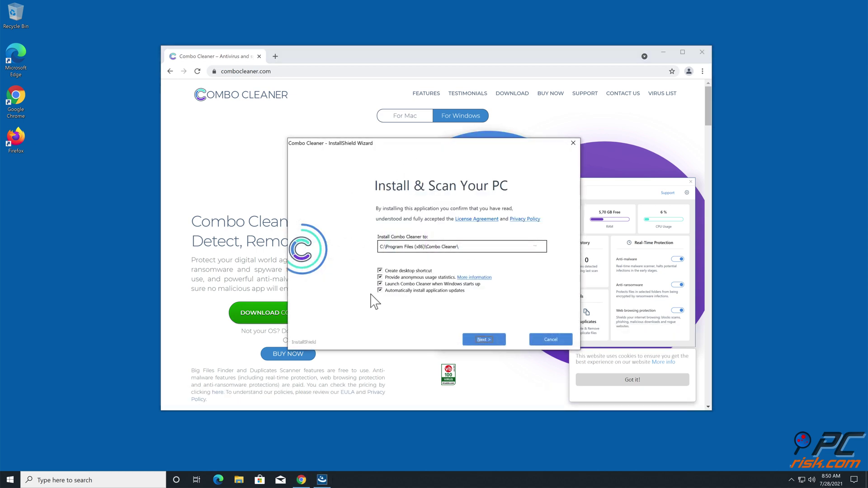
pyautogui.click(495, 343)
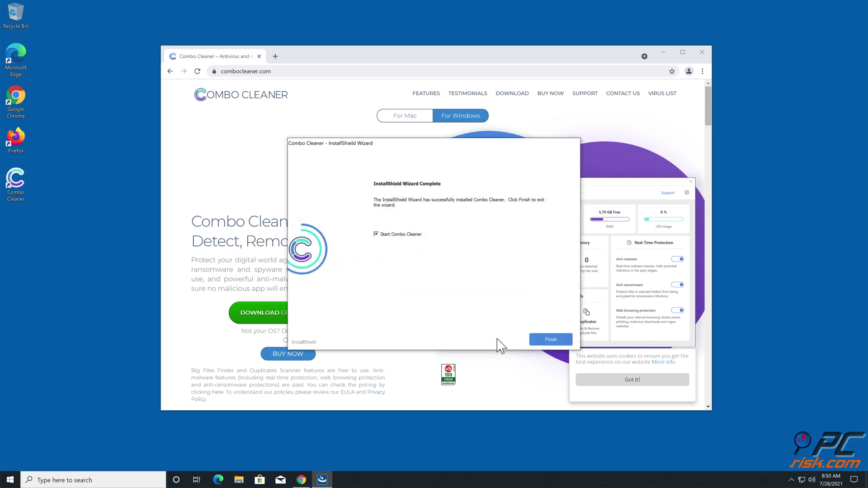
pyautogui.click(547, 339)
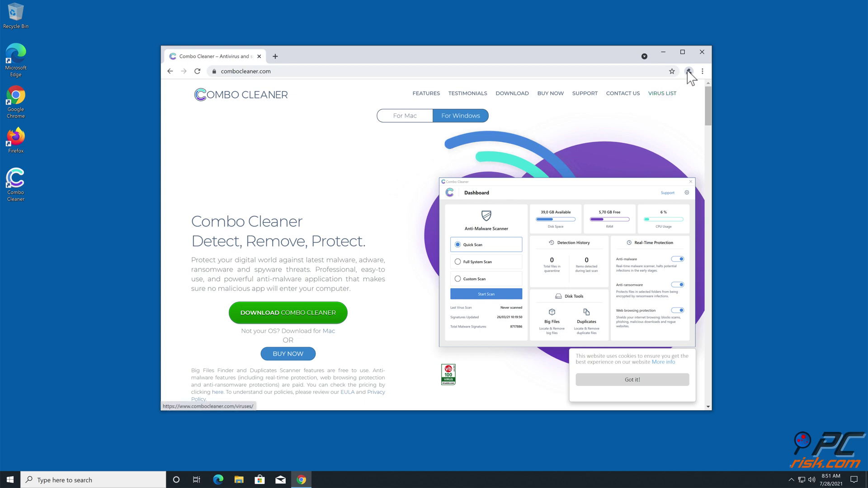
# Close Chrome, run a Quick Scan and quarantine the dollarsurvey.live Ads threat
pyautogui.click(703, 54)
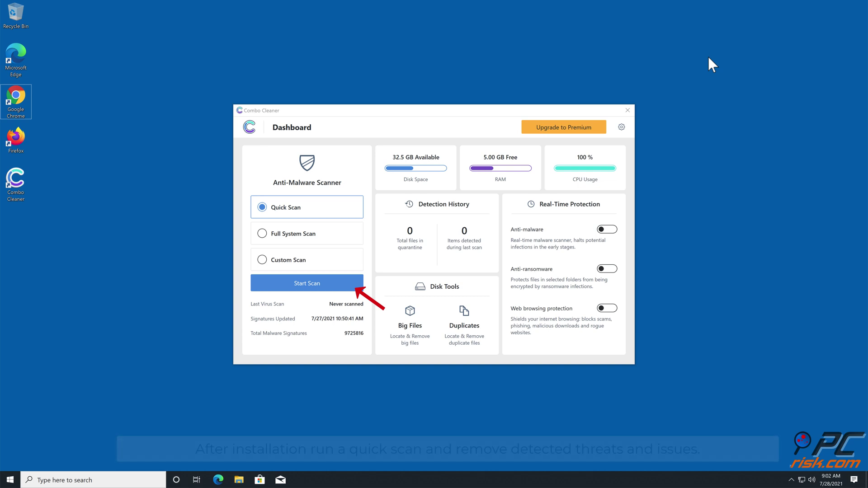
pyautogui.click(349, 285)
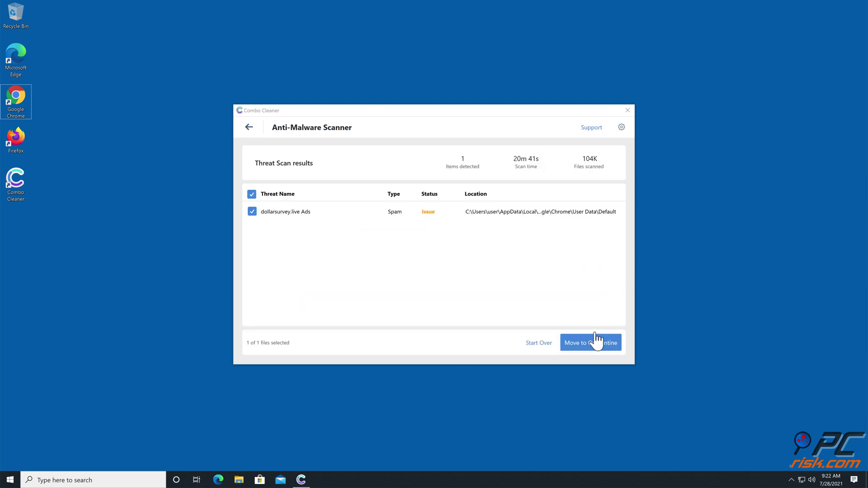
pyautogui.click(596, 339)
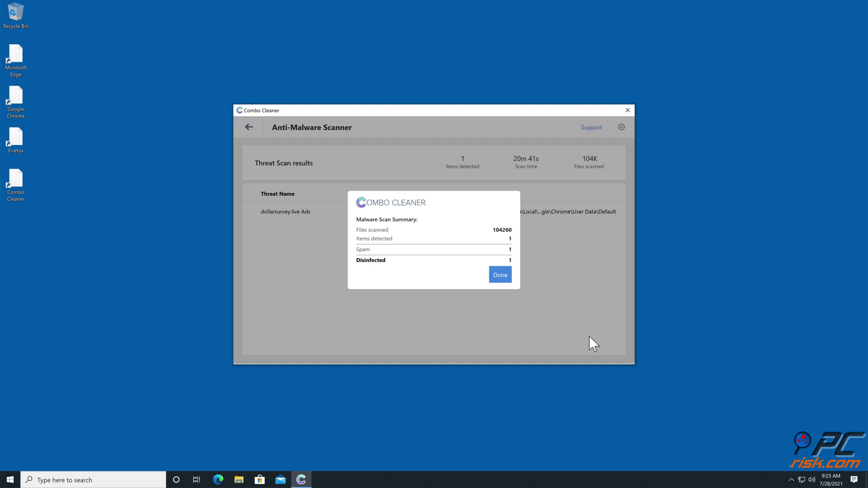
pyautogui.click(506, 279)
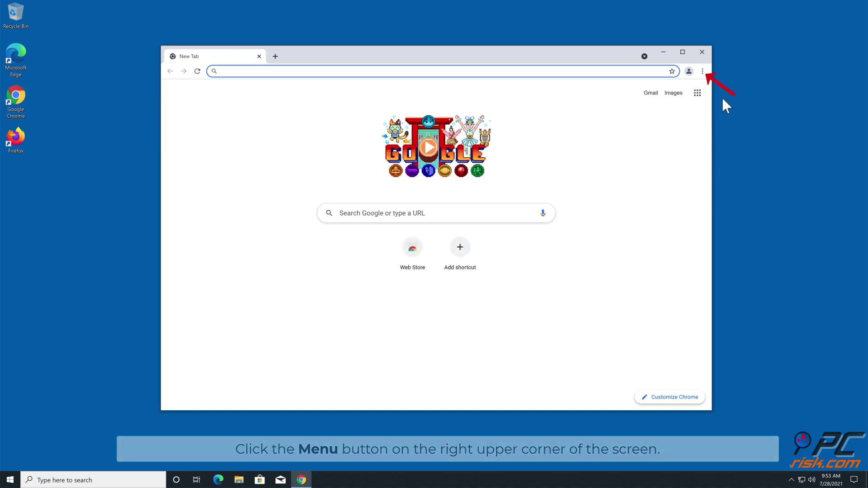
# Open Chrome's Settings at the Privacy and security section
pyautogui.click(703, 71)
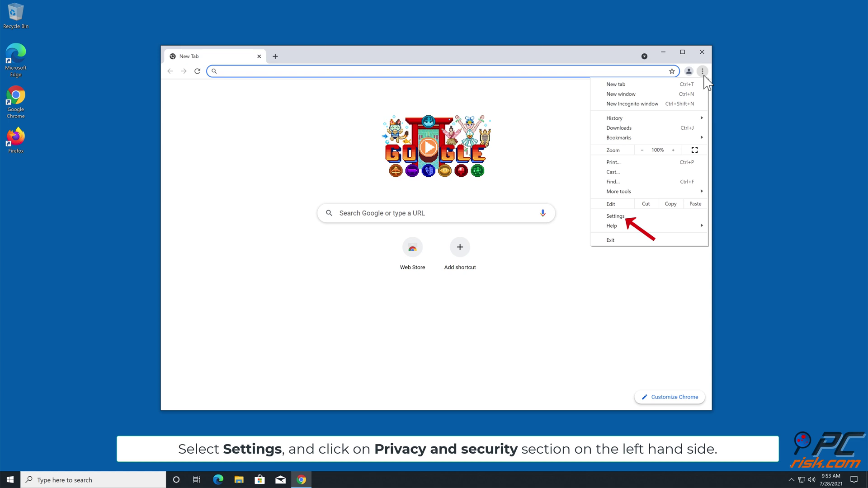
pyautogui.click(615, 217)
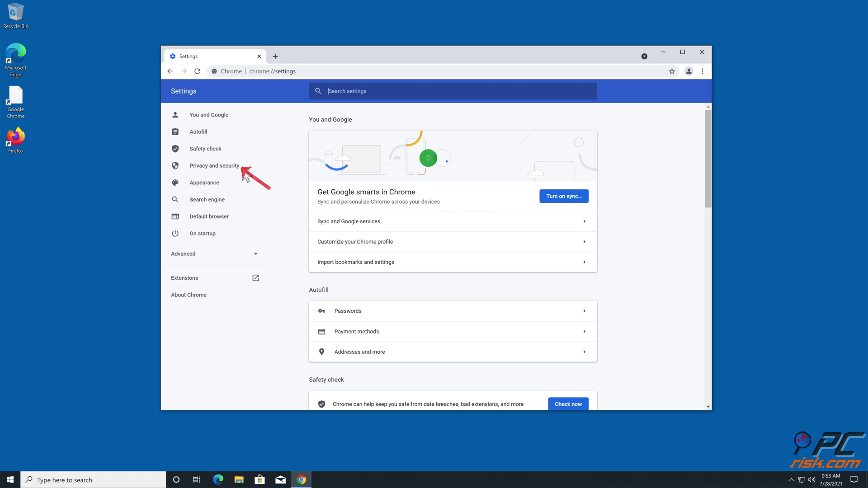
pyautogui.click(227, 166)
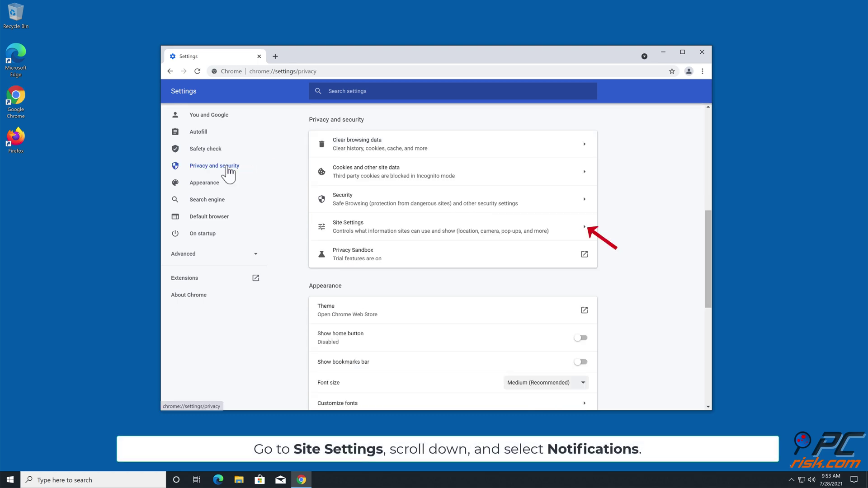
# Under Site Settings > Notifications, remove the dollarsurvey.live entry
pyautogui.click(584, 233)
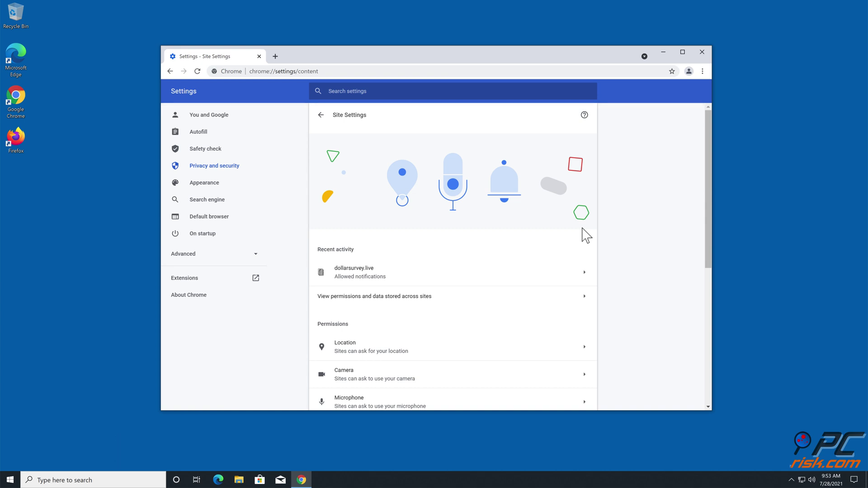
pyautogui.moveTo(707, 216); pyautogui.dragTo(704, 306)
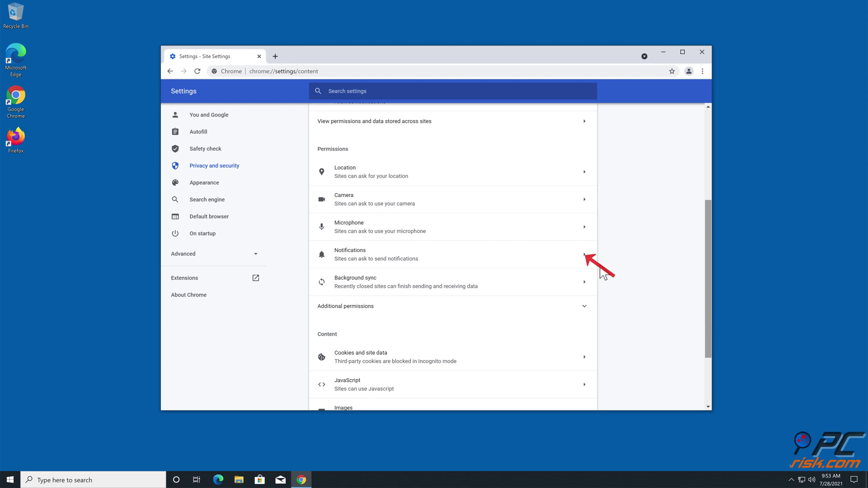
pyautogui.click(584, 256)
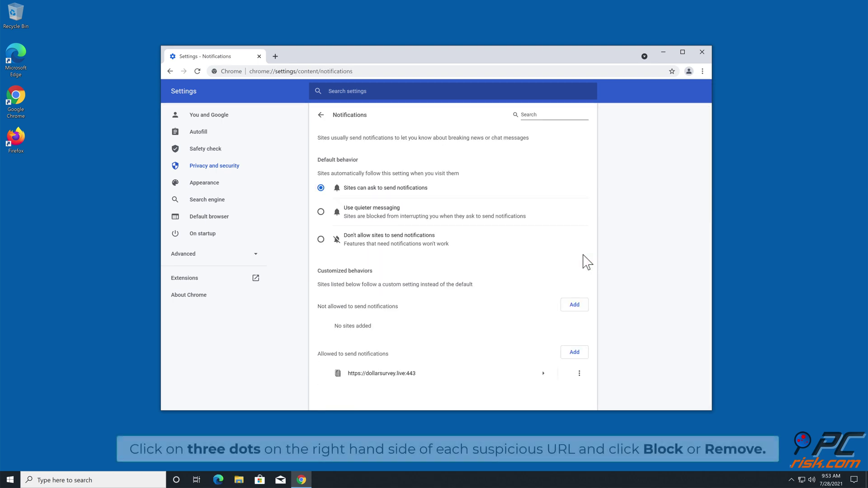
pyautogui.click(579, 374)
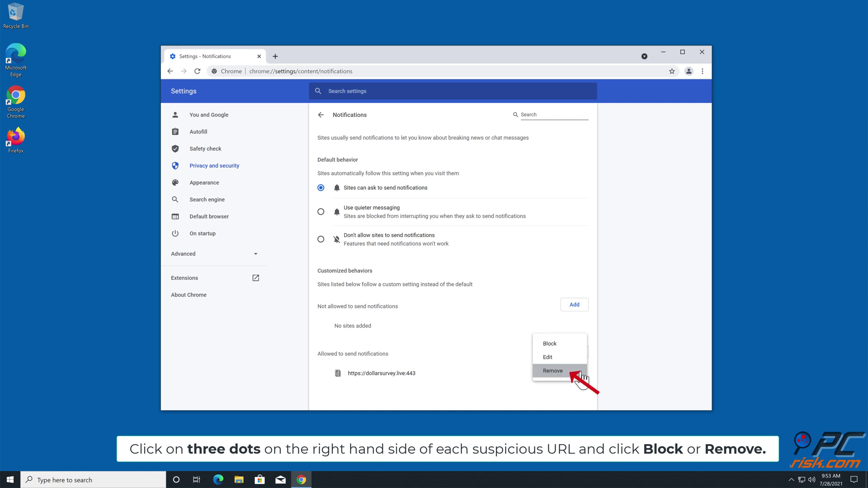
pyautogui.click(561, 372)
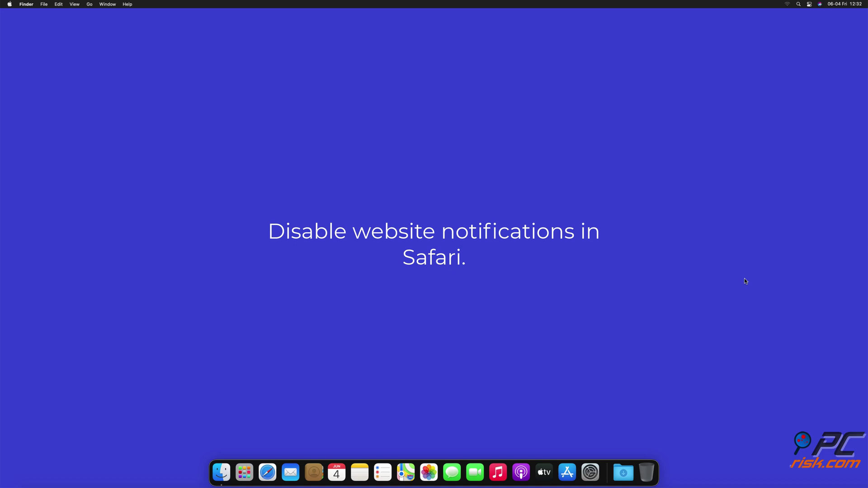
# Launch Safari and open Preferences at Websites > Notifications
pyautogui.click(263, 475)
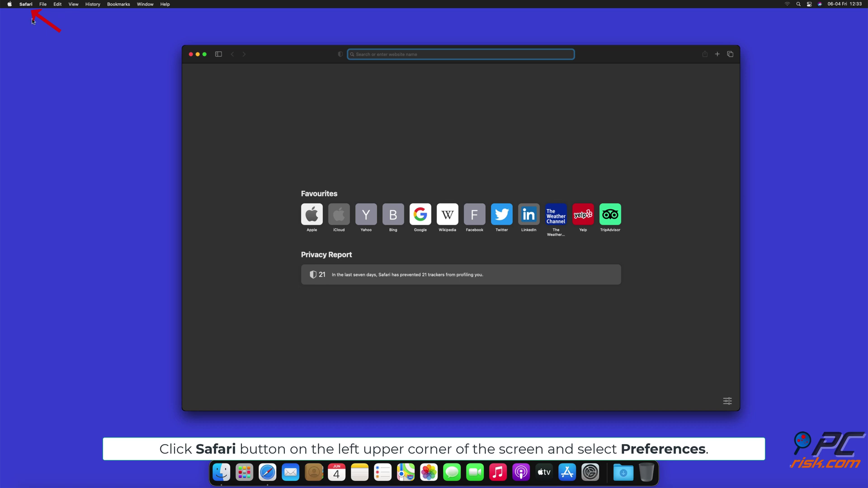
pyautogui.click(25, 4)
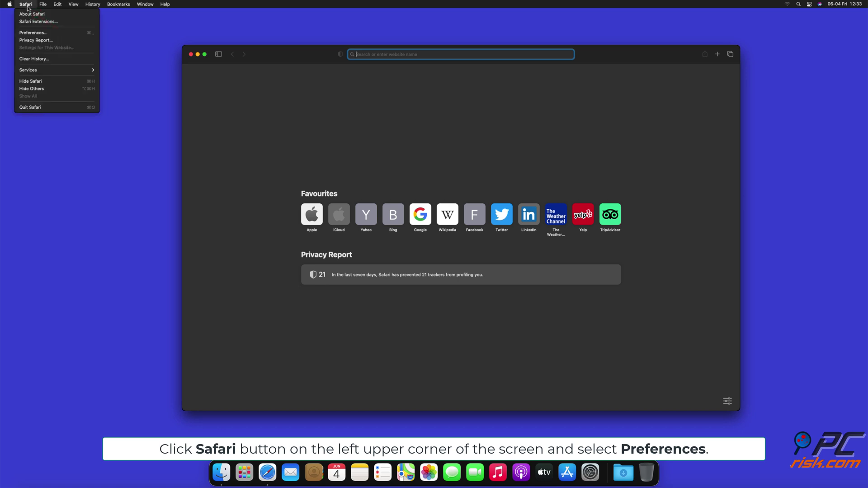
pyautogui.click(42, 34)
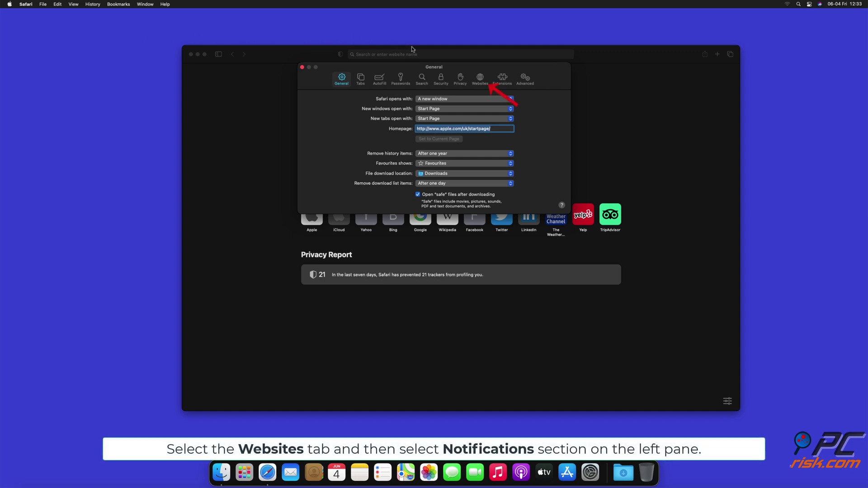
pyautogui.click(479, 79)
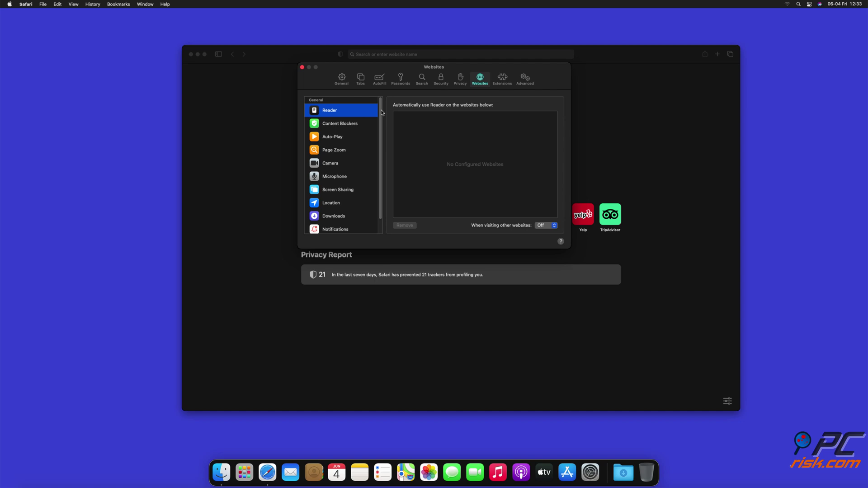
pyautogui.scroll(-2, 381, 133)
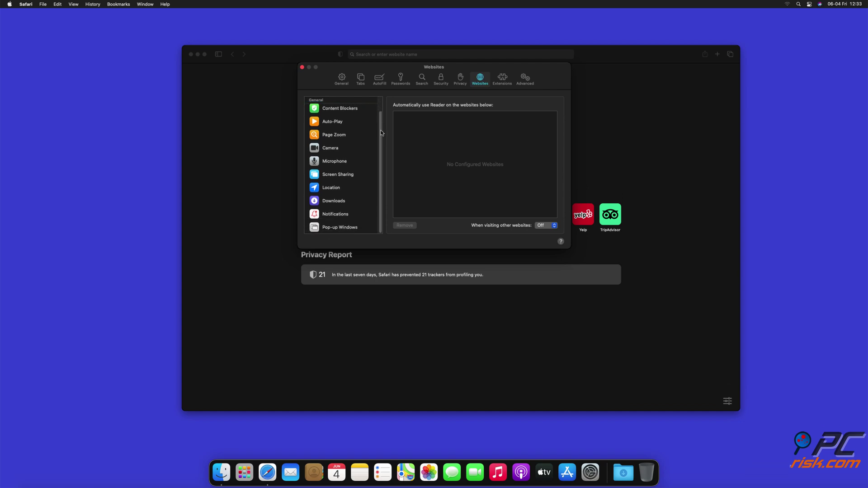
pyautogui.click(336, 214)
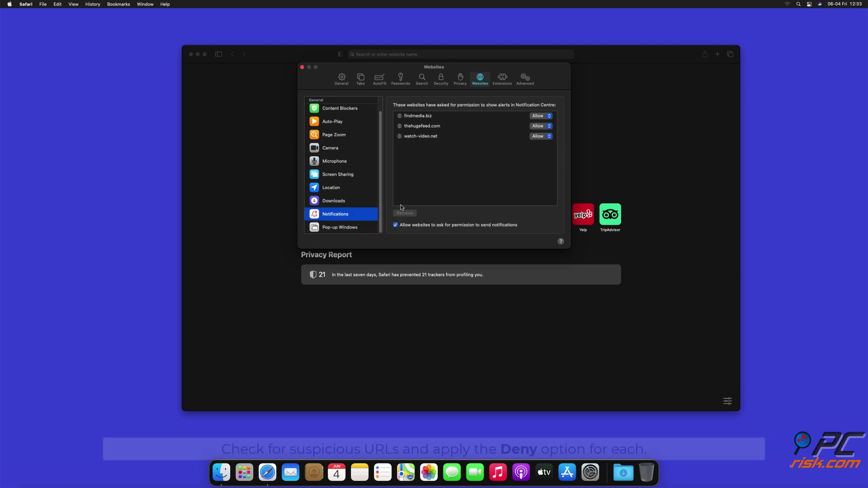
# Set findmedia.biz and thehugefeed.com to Deny, then close Preferences and Safari
pyautogui.click(550, 117)
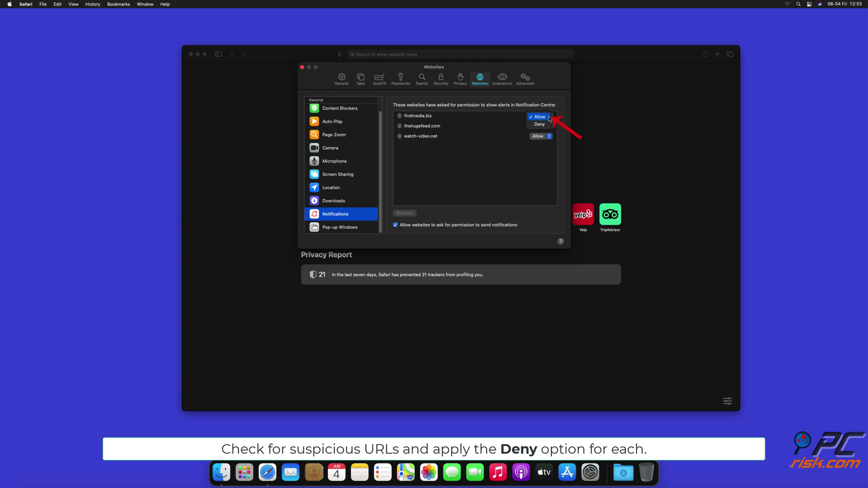
pyautogui.click(545, 124)
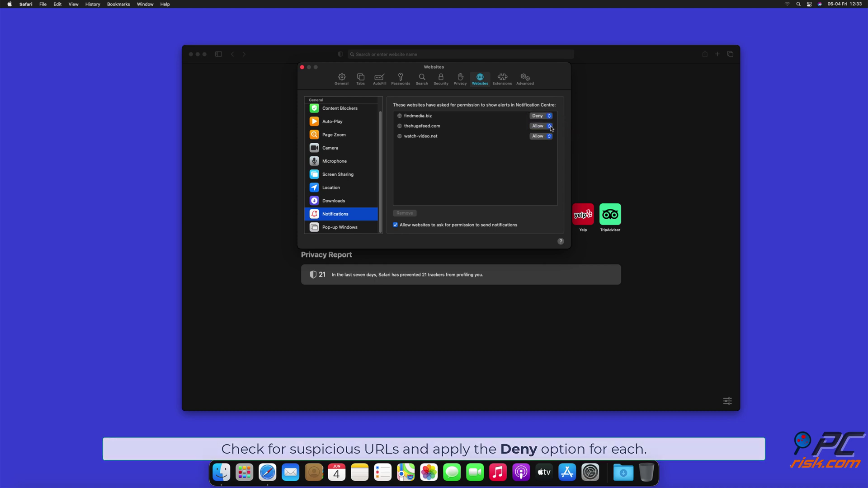
pyautogui.click(546, 126)
pyautogui.click(544, 135)
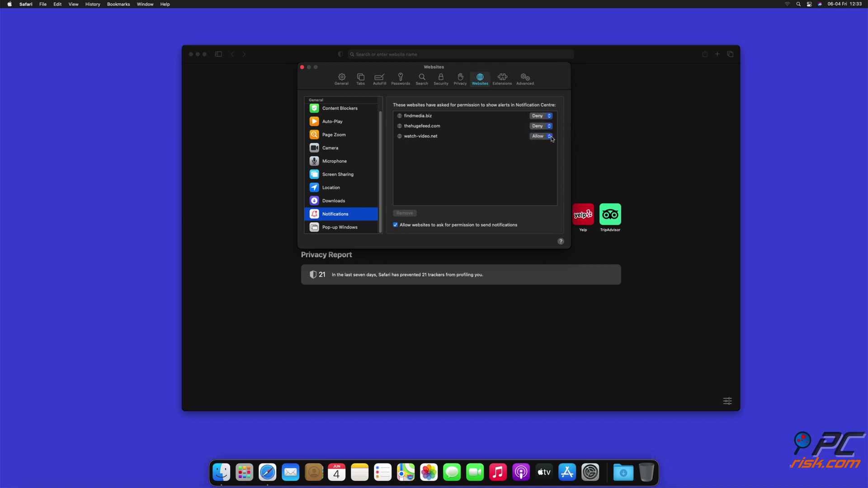
pyautogui.click(545, 137)
pyautogui.click(302, 67)
pyautogui.click(191, 54)
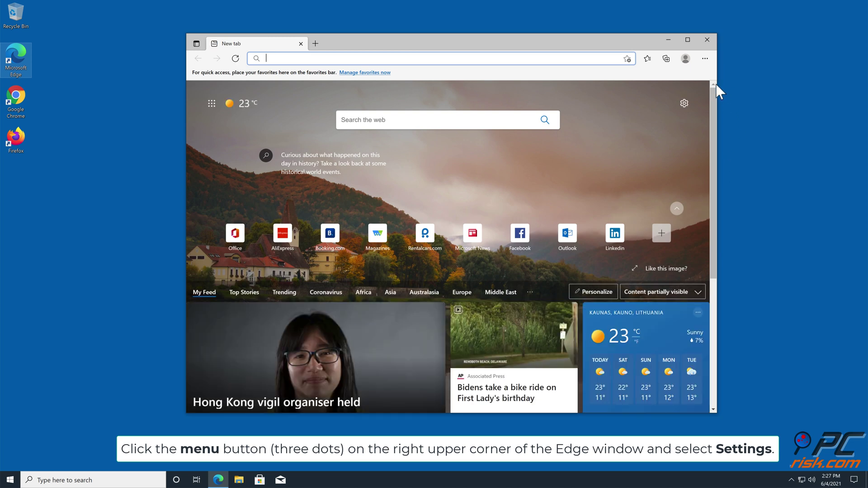
# Open Settings from Edge's three-dots menu
pyautogui.click(705, 59)
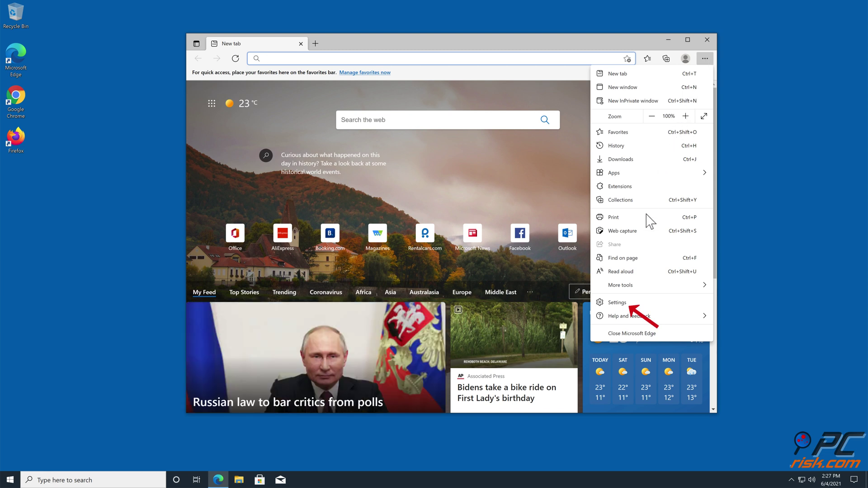
pyautogui.click(624, 303)
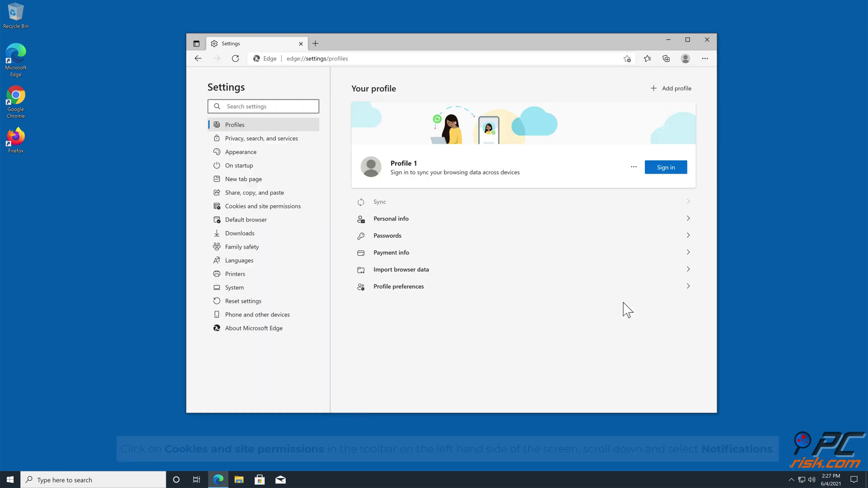
# Remove captcharesolver.com under Cookies and site permissions > Notifications, then close Edge
pyautogui.click(282, 209)
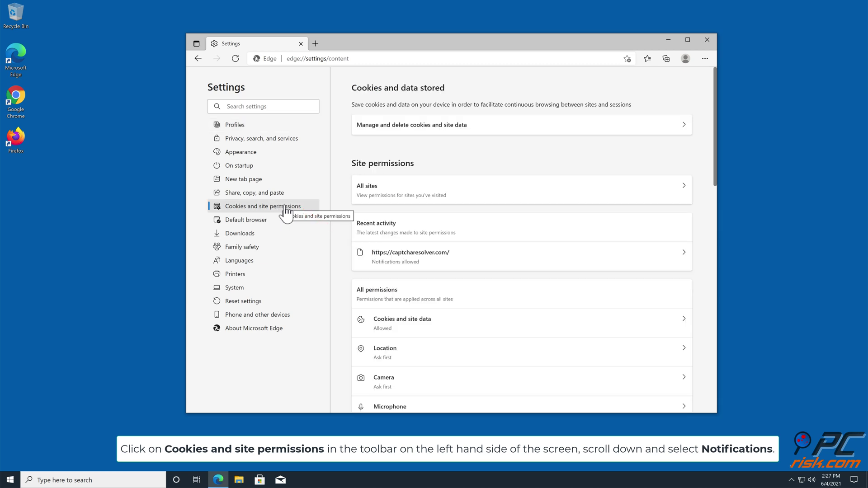
pyautogui.moveTo(716, 170); pyautogui.dragTo(714, 236)
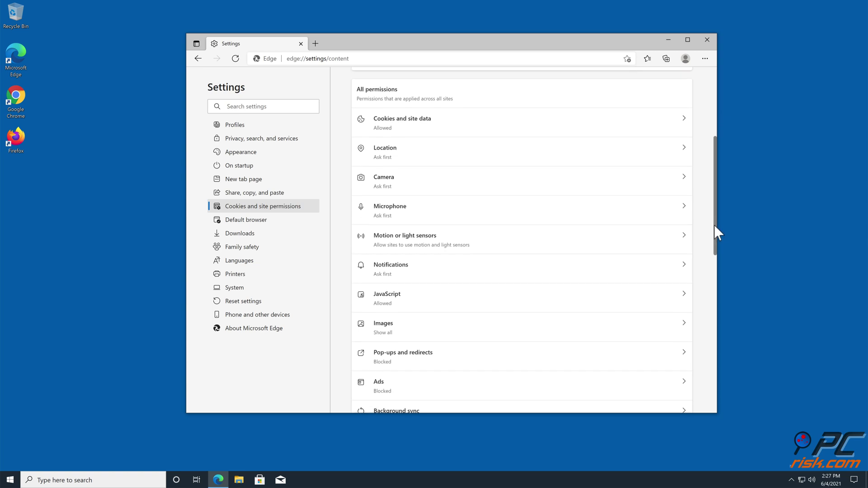
pyautogui.click(684, 266)
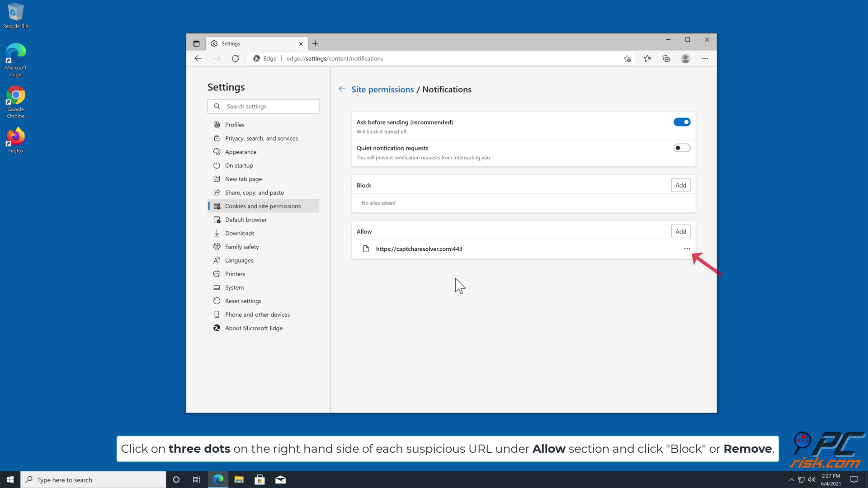
pyautogui.click(687, 250)
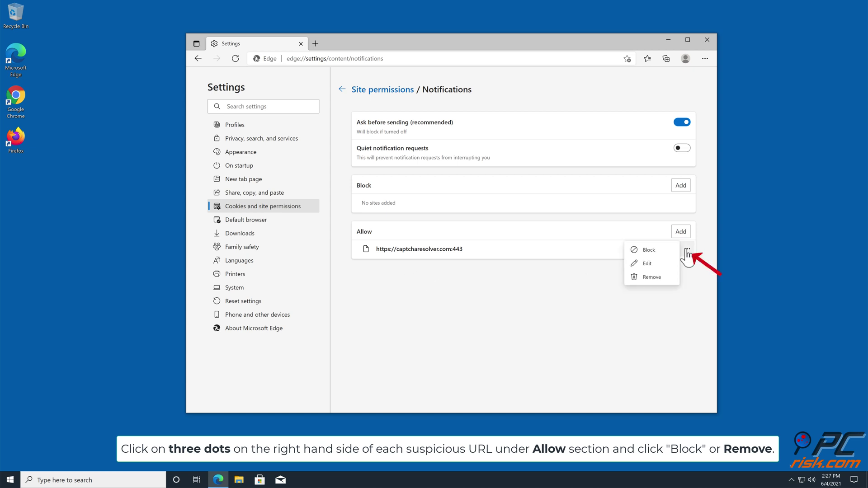
pyautogui.click(657, 279)
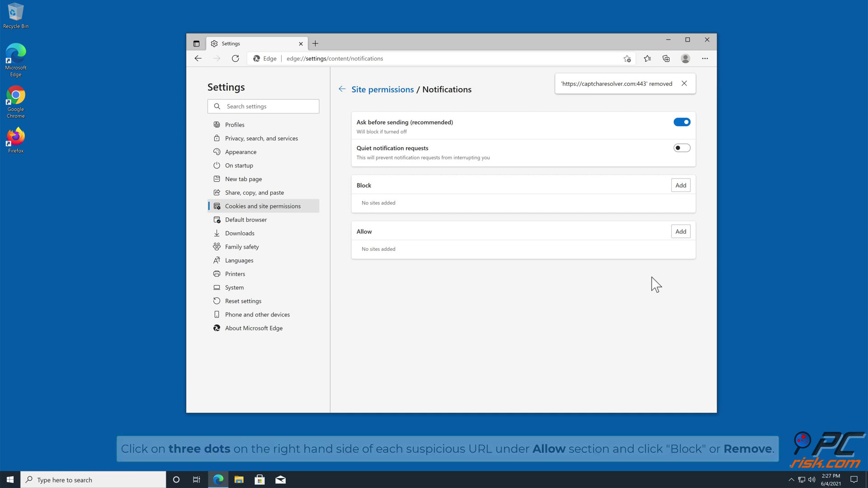
pyautogui.click(707, 40)
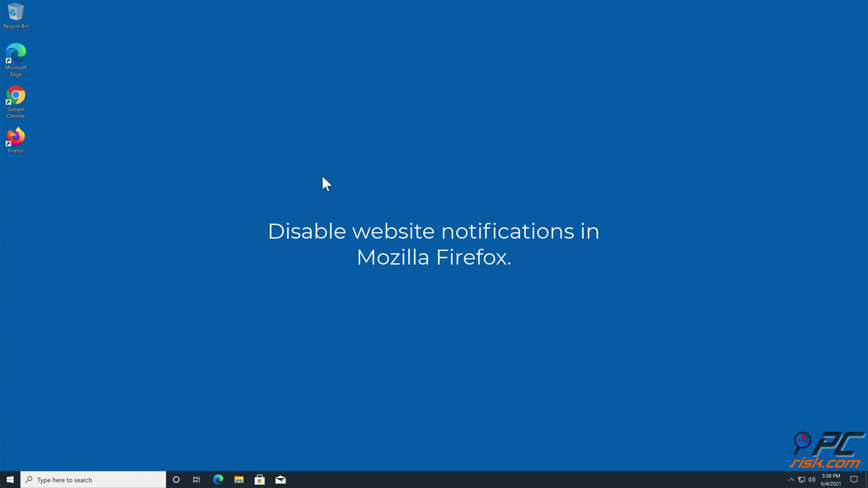
# Launch Firefox from the desktop and open its Settings page (about:preferences) from the application menu
pyautogui.doubleClick(23, 138)
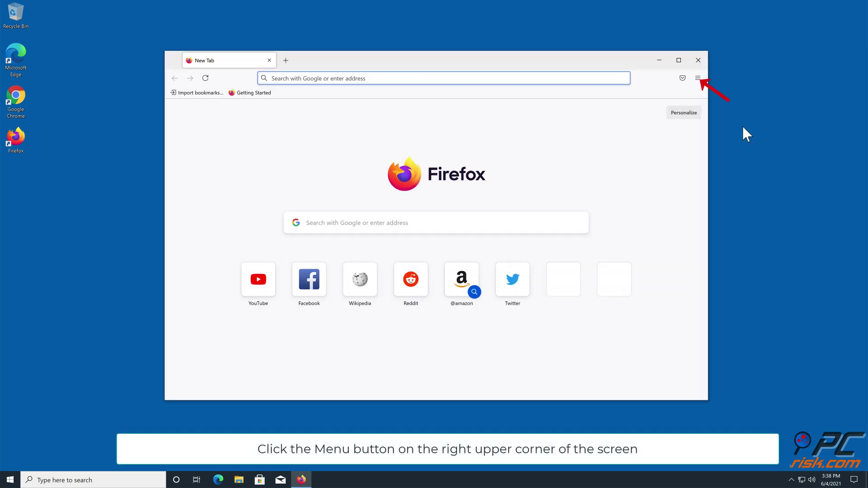
pyautogui.click(697, 78)
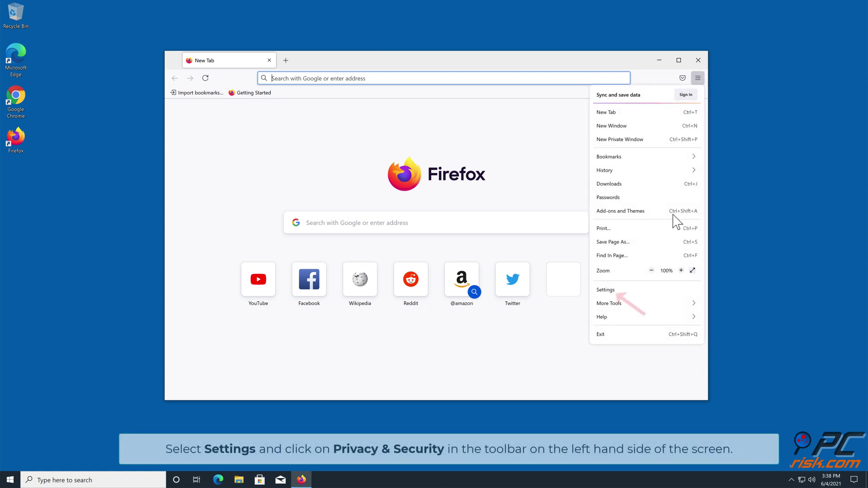
pyautogui.click(607, 290)
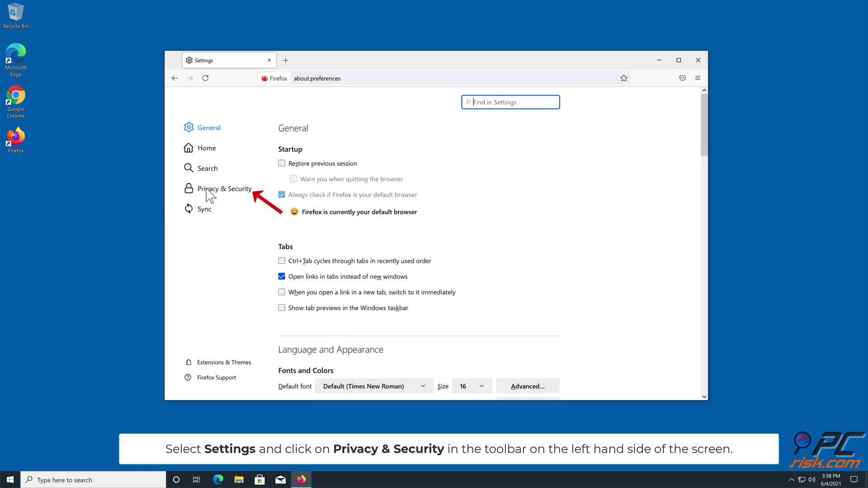
# Set h.captcharesolver.com to Block in Firefox's notification permissions, save the change, and close Firefox
pyautogui.click(206, 189)
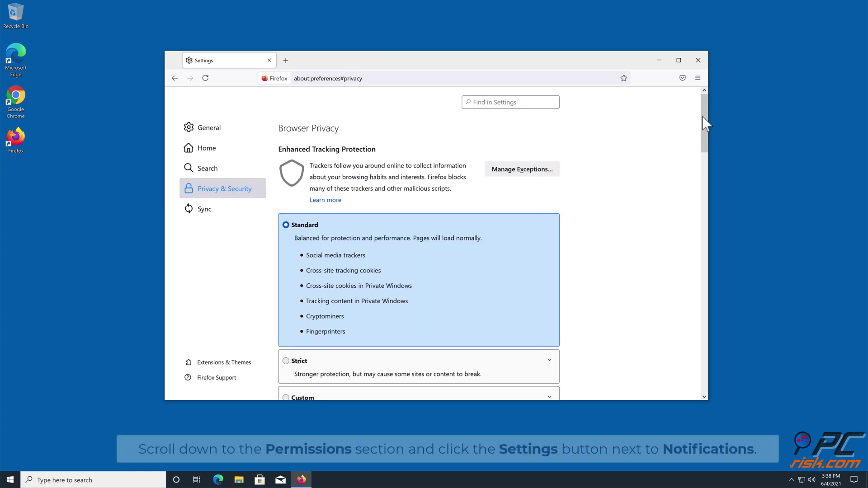
pyautogui.moveTo(705, 123); pyautogui.dragTo(692, 277)
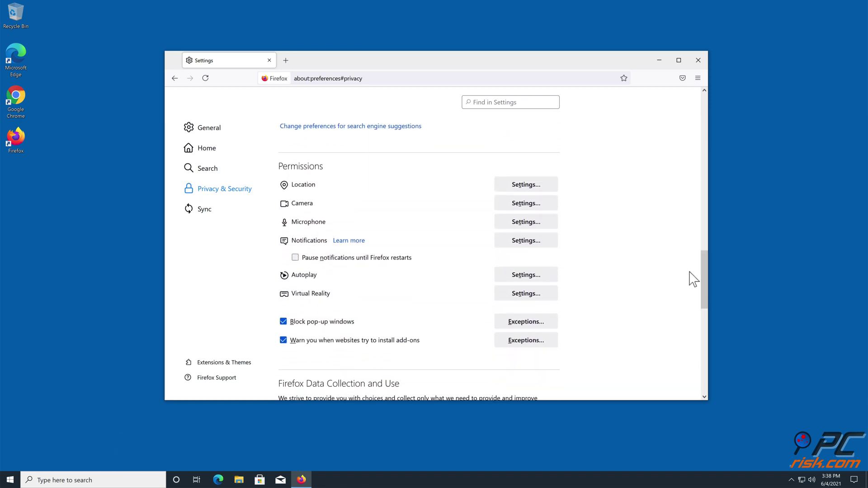
pyautogui.click(523, 244)
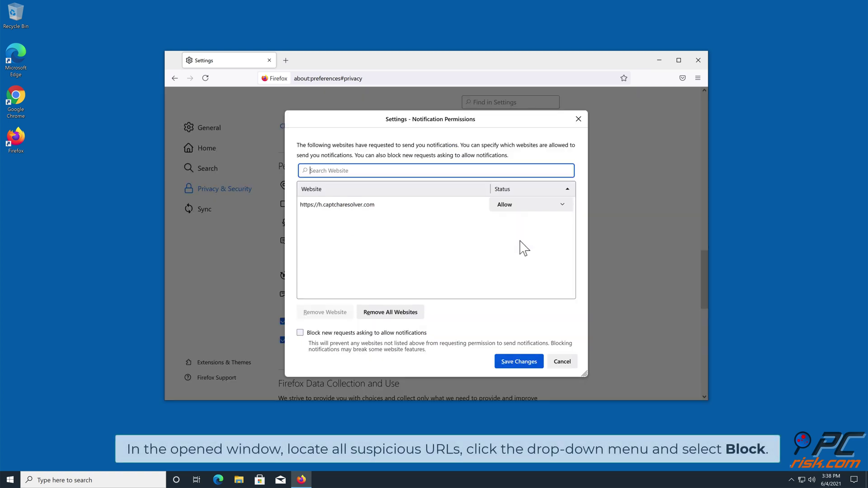
pyautogui.click(563, 205)
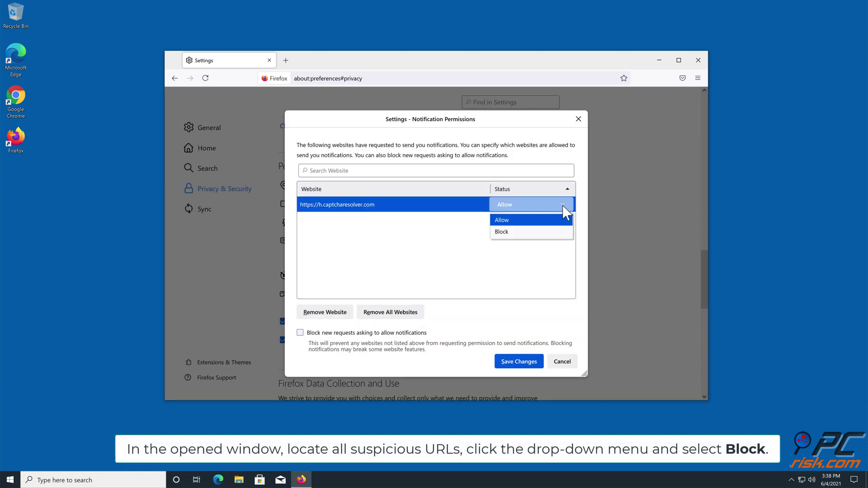
pyautogui.click(519, 234)
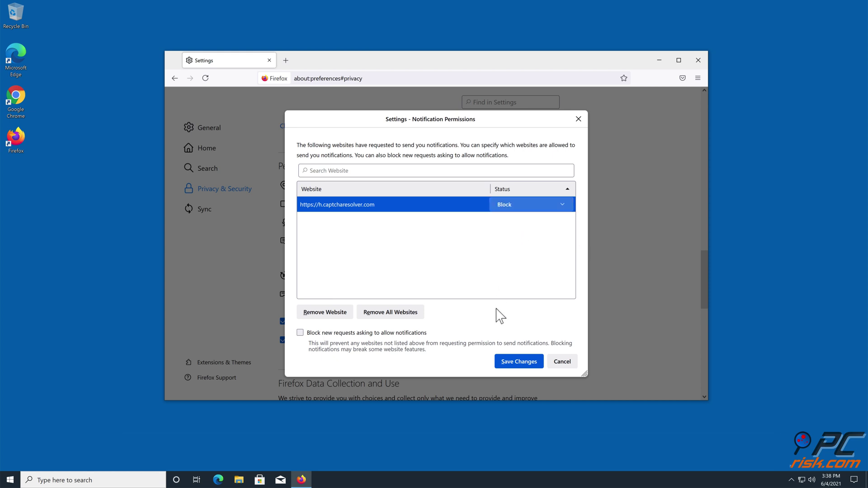
pyautogui.click(519, 362)
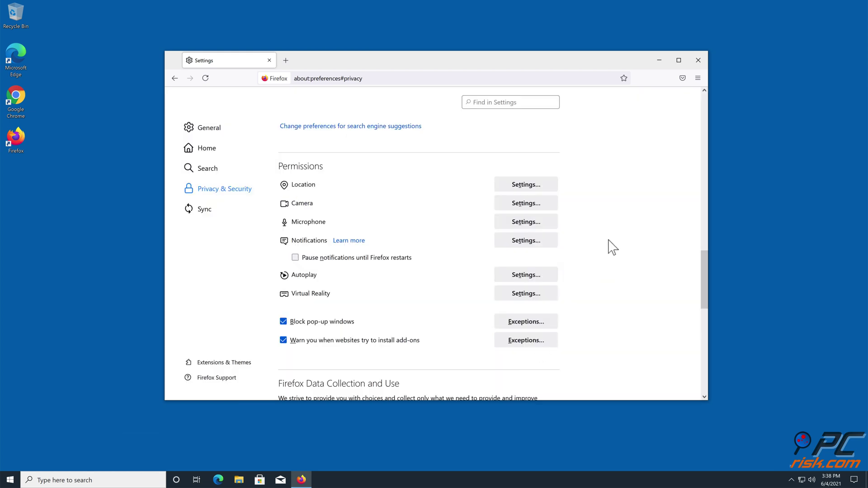
pyautogui.click(698, 60)
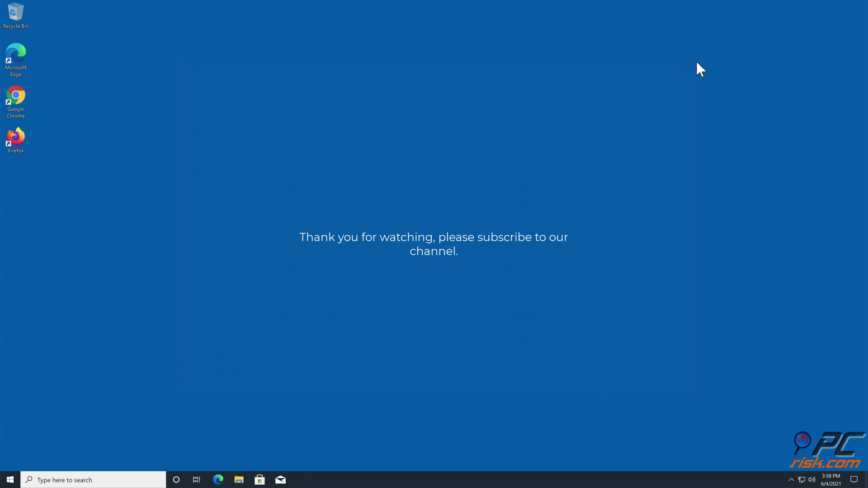